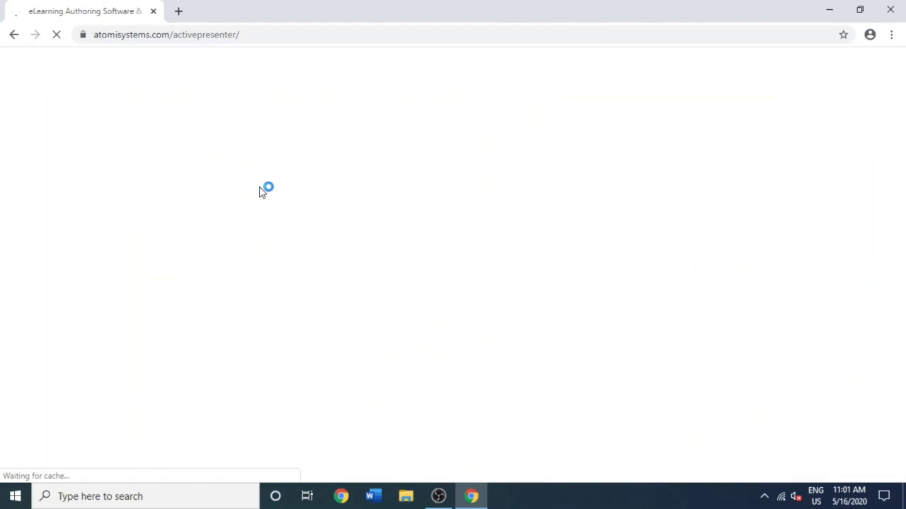
Step: Examine the ActivePresenter 8 product page and the feature comparison of the Free, Standard and Pro editions
{"action": "scroll", "coordinate": [277, 244], "scroll_direction": "down", "scroll_amount": 1}
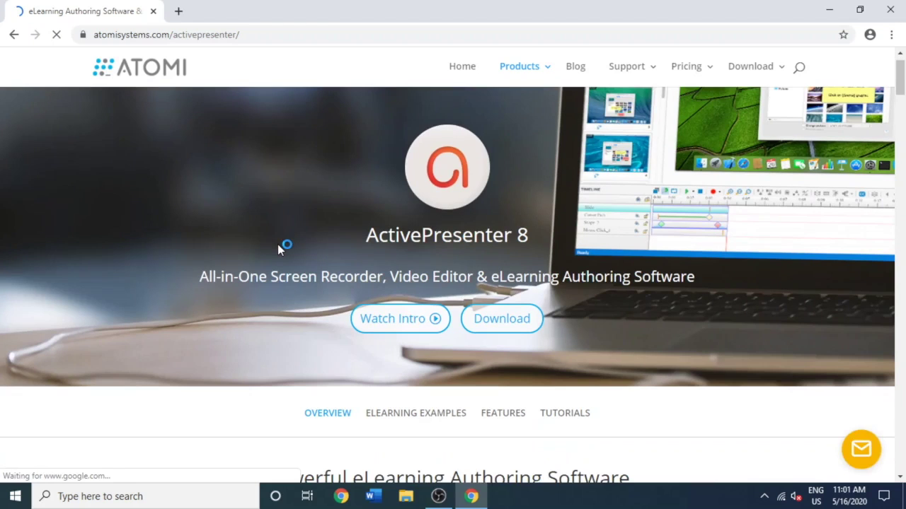
{"action": "scroll", "coordinate": [305, 244], "scroll_direction": "down", "scroll_amount": 2}
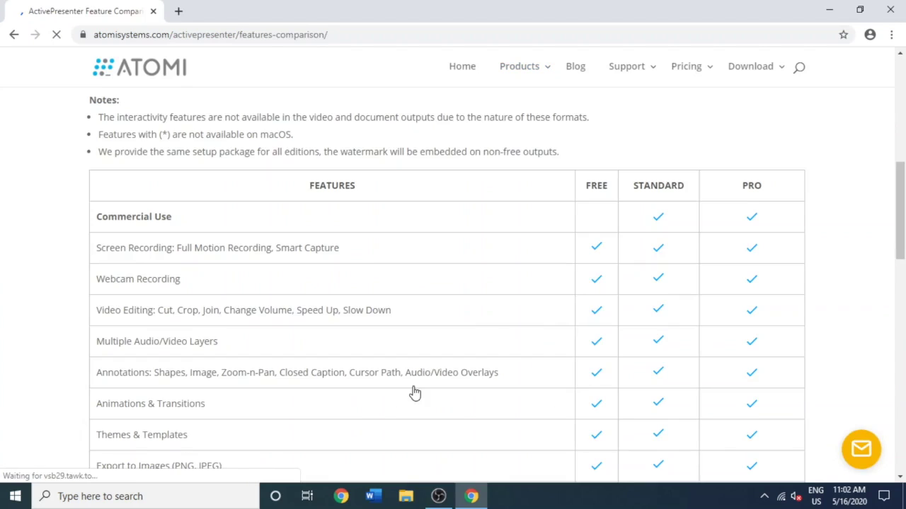
{"action": "scroll", "coordinate": [413, 393], "scroll_direction": "down", "scroll_amount": 1}
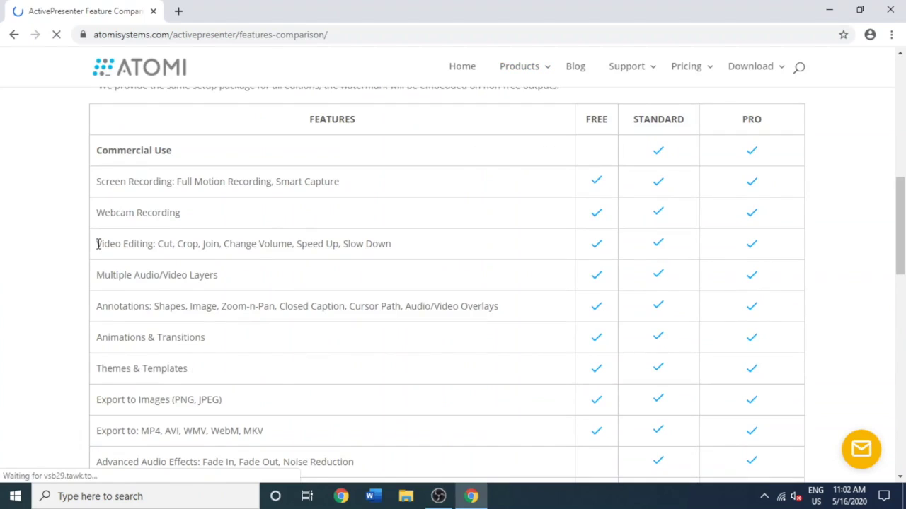
{"action": "scroll", "coordinate": [299, 238], "scroll_direction": "down", "scroll_amount": 1}
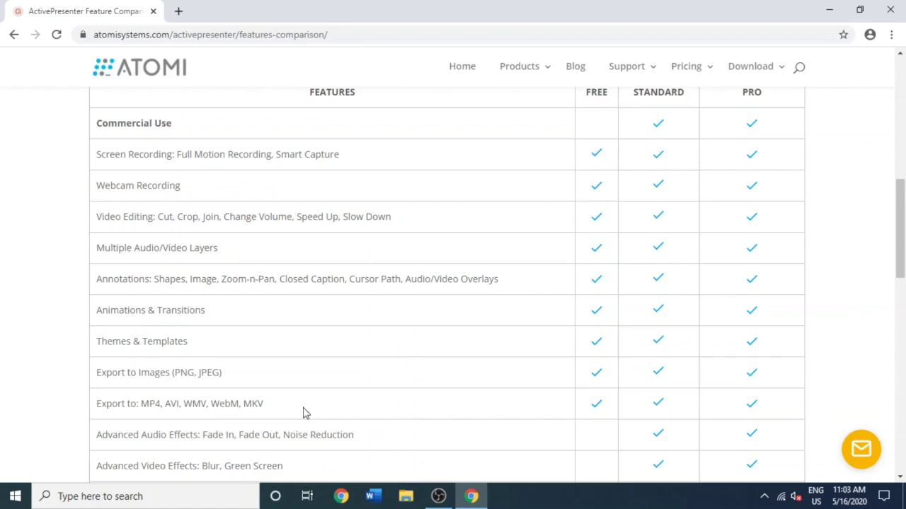
{"action": "scroll", "coordinate": [303, 412], "scroll_direction": "down", "scroll_amount": 4}
{"action": "scroll", "coordinate": [298, 415], "scroll_direction": "up", "scroll_amount": 3}
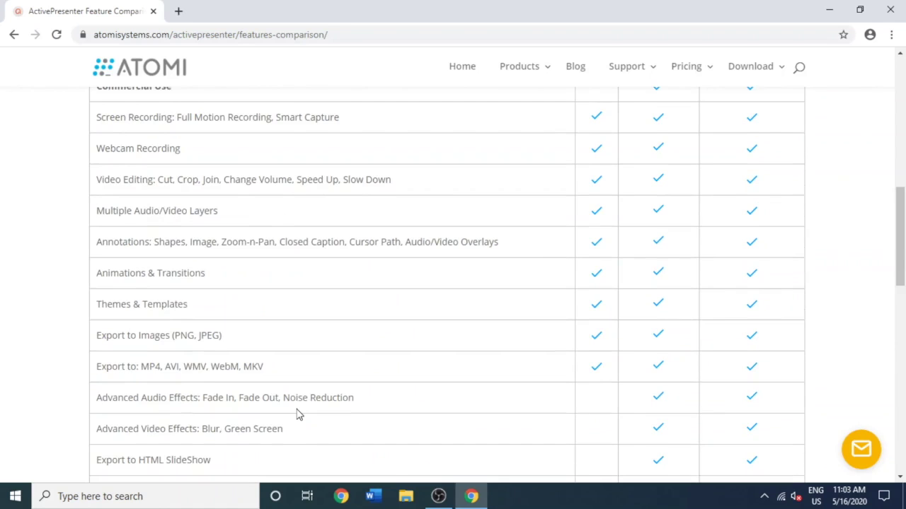
{"action": "scroll", "coordinate": [297, 415], "scroll_direction": "up", "scroll_amount": 8}
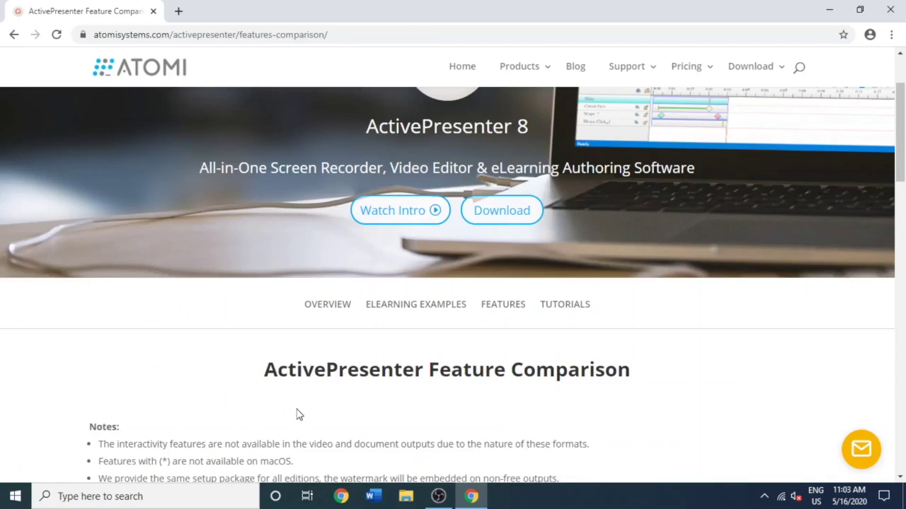
{"action": "scroll", "coordinate": [297, 415], "scroll_direction": "up", "scroll_amount": 2}
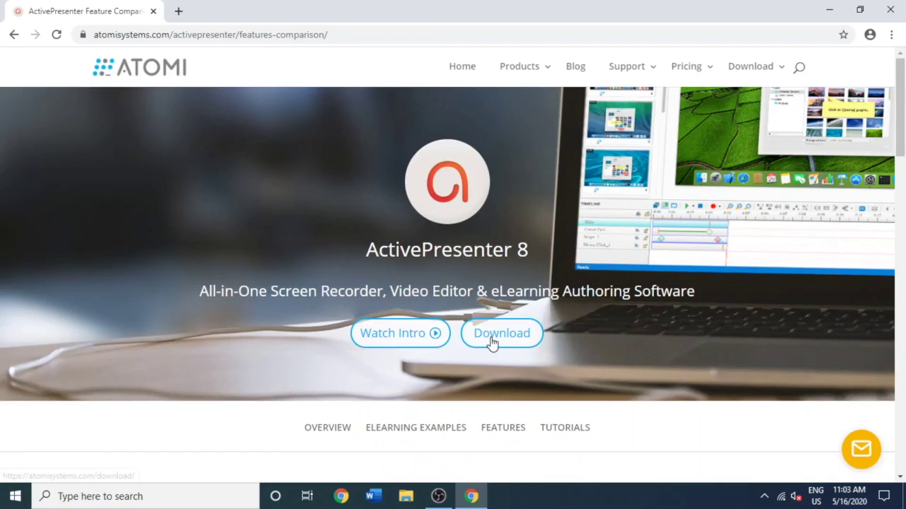
Step: Download the Windows version of ActivePresenter 8.0.6 from the product's download page
{"action": "left_click", "coordinate": [493, 342]}
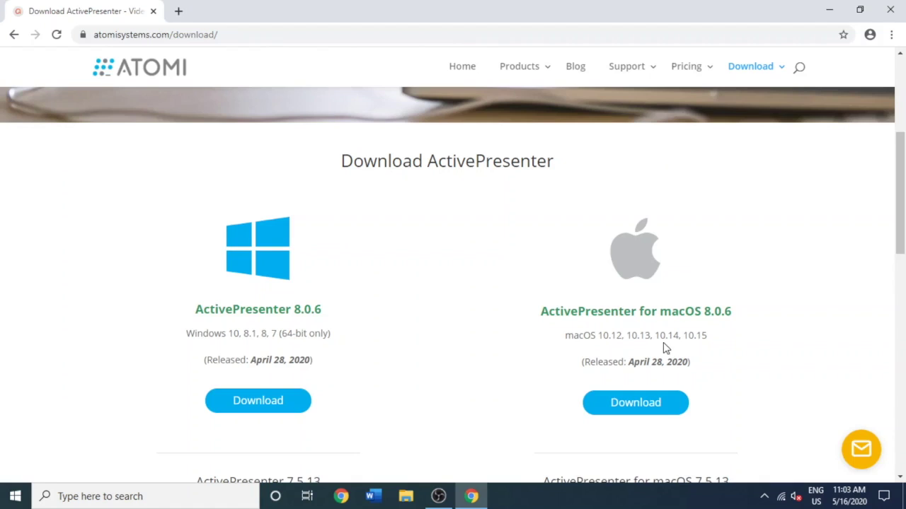
{"action": "scroll", "coordinate": [664, 348], "scroll_direction": "down", "scroll_amount": 1}
{"action": "left_click", "coordinate": [275, 346]}
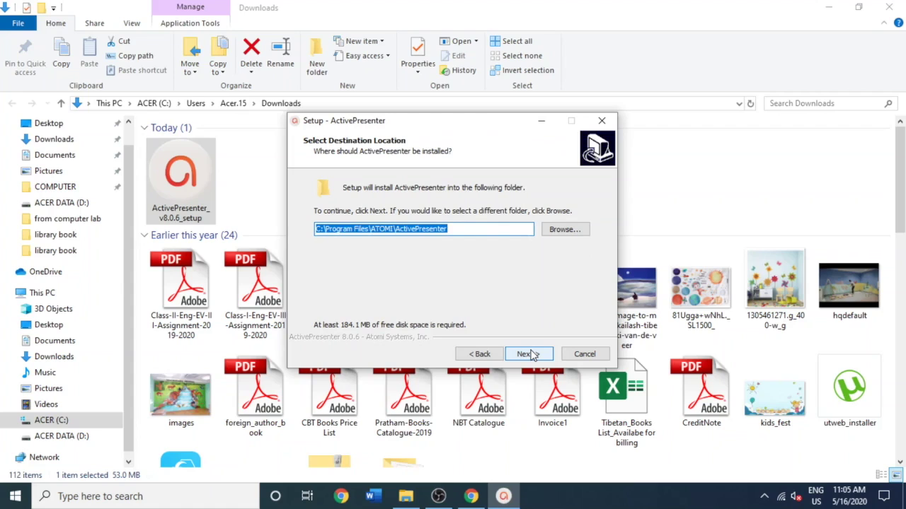
Step: Install ActivePresenter into C:\Program Files\ATOMI\ActivePresenter and complete the setup with the launch option enabled
{"action": "left_click", "coordinate": [527, 354]}
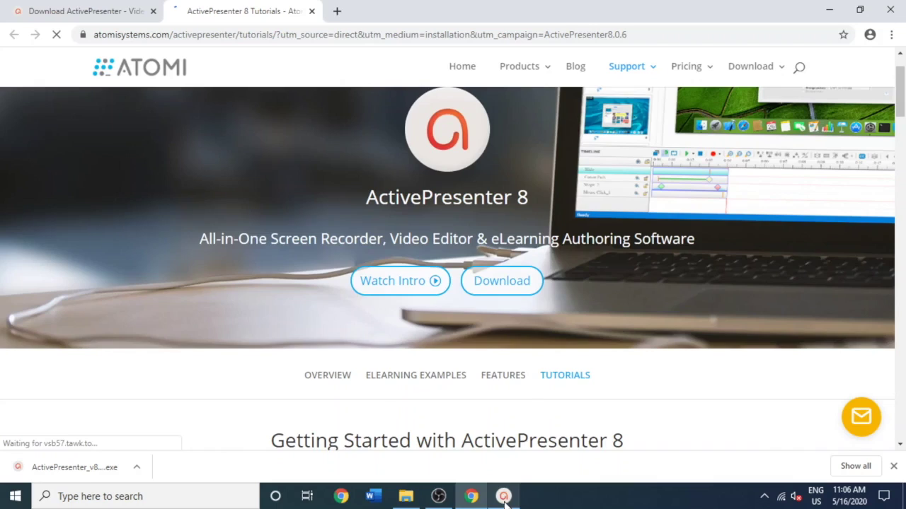
{"action": "left_click", "coordinate": [504, 497]}
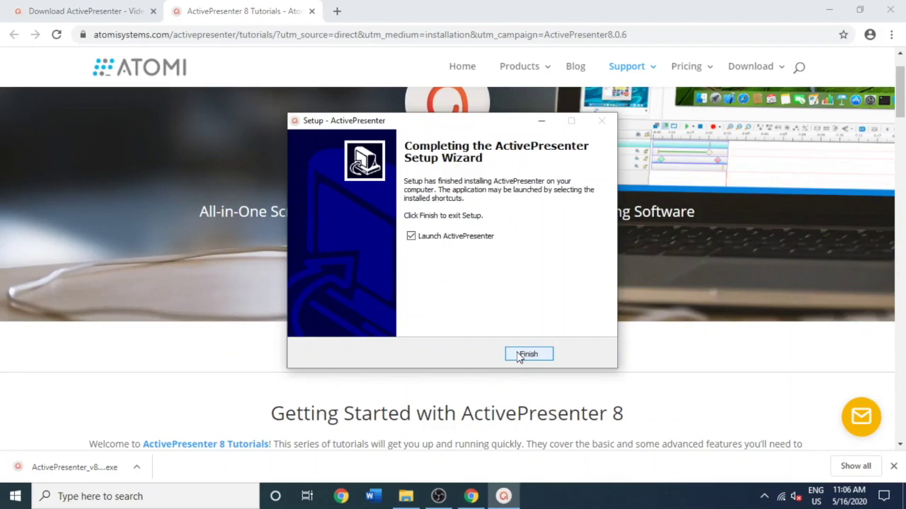
{"action": "left_click", "coordinate": [527, 355]}
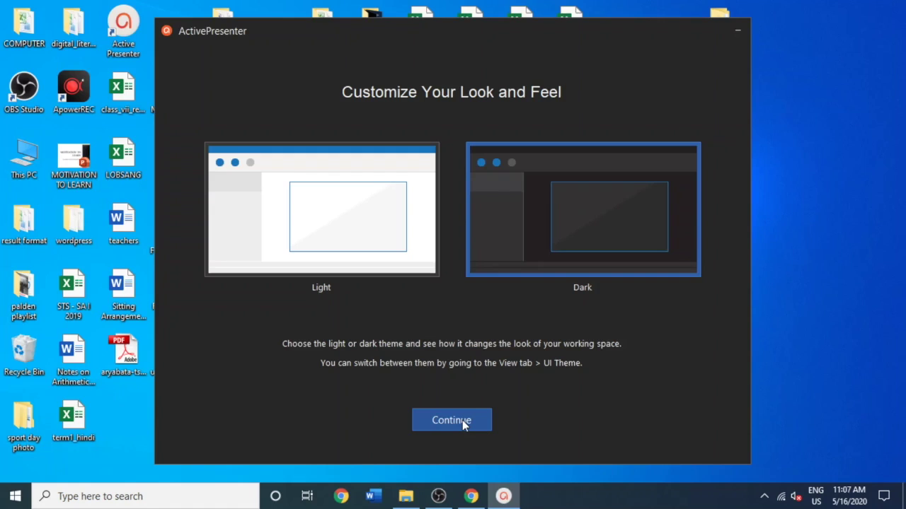
Step: Accept the Dark interface theme and continue into ActivePresenter
{"action": "left_click", "coordinate": [462, 420]}
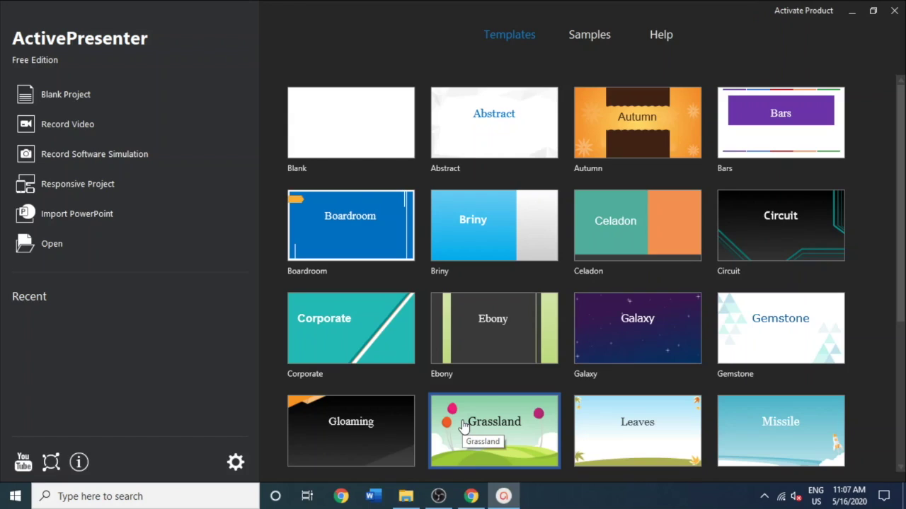
{"action": "left_click", "coordinate": [463, 425]}
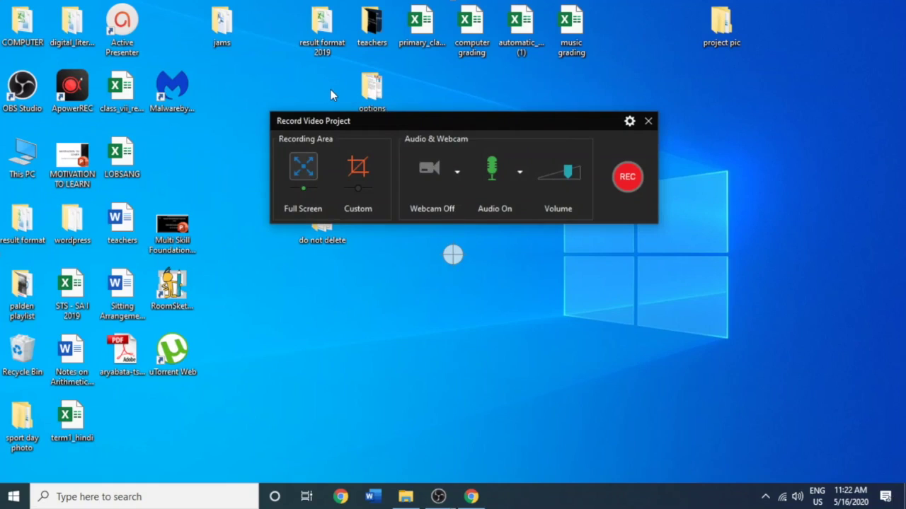
Step: Try a custom recording area by moving and resizing it to about 596 x 357, and return to the full-screen area
{"action": "left_click", "coordinate": [359, 173]}
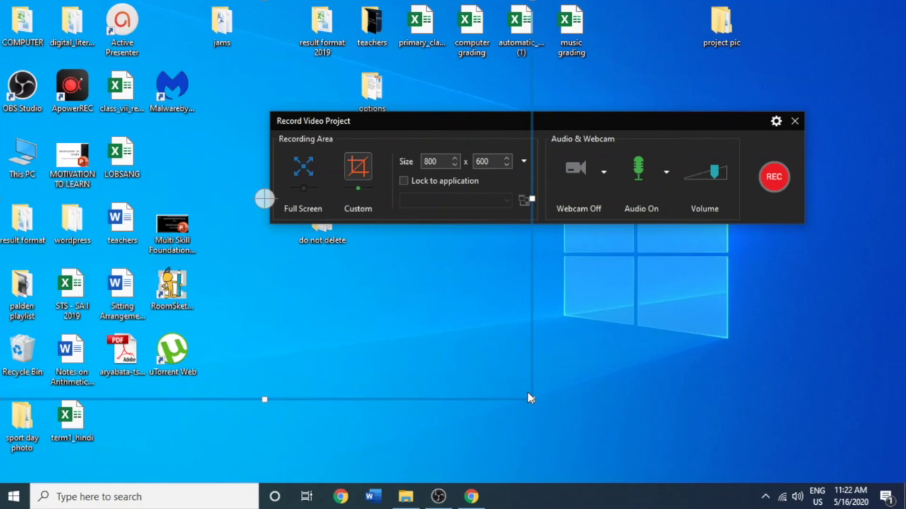
{"action": "left_click_drag", "start_coordinate": [529, 400], "coordinate": [415, 261]}
{"action": "left_click_drag", "start_coordinate": [204, 129], "coordinate": [571, 326]}
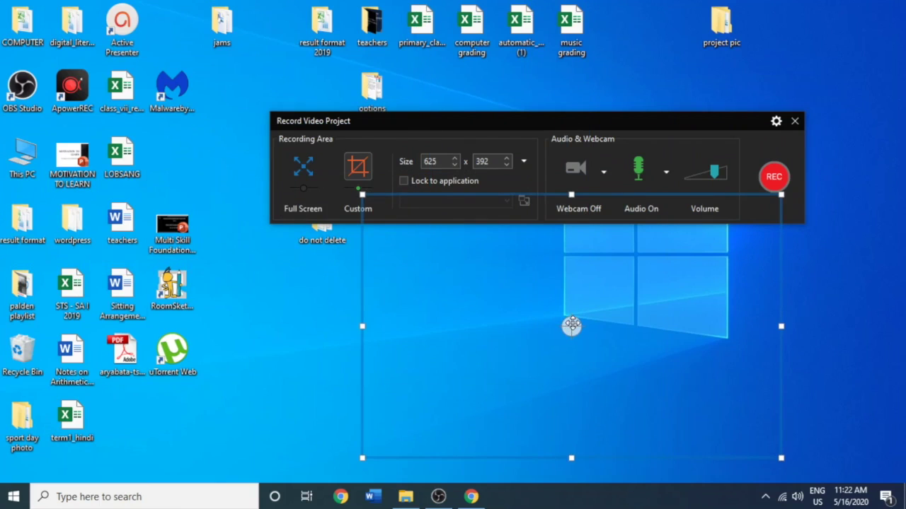
{"action": "left_click_drag", "start_coordinate": [782, 327], "coordinate": [746, 328]}
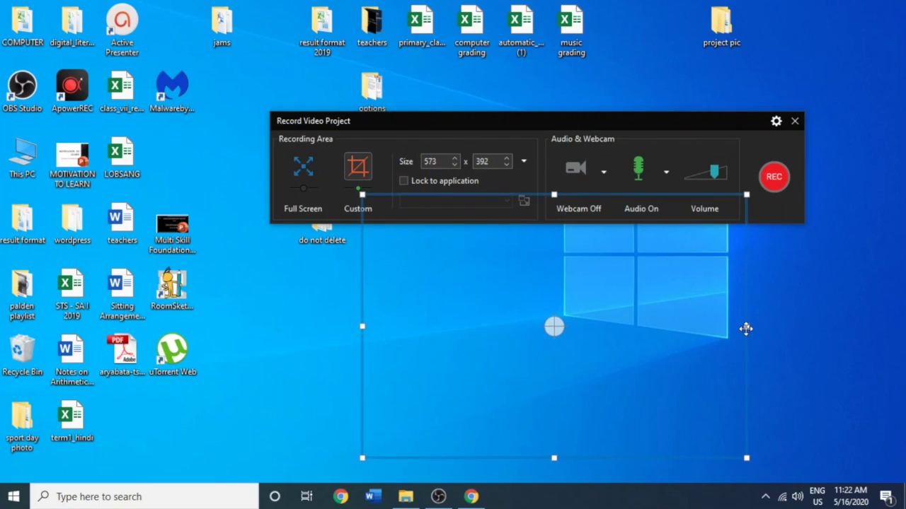
{"action": "left_click_drag", "start_coordinate": [550, 457], "coordinate": [568, 421]}
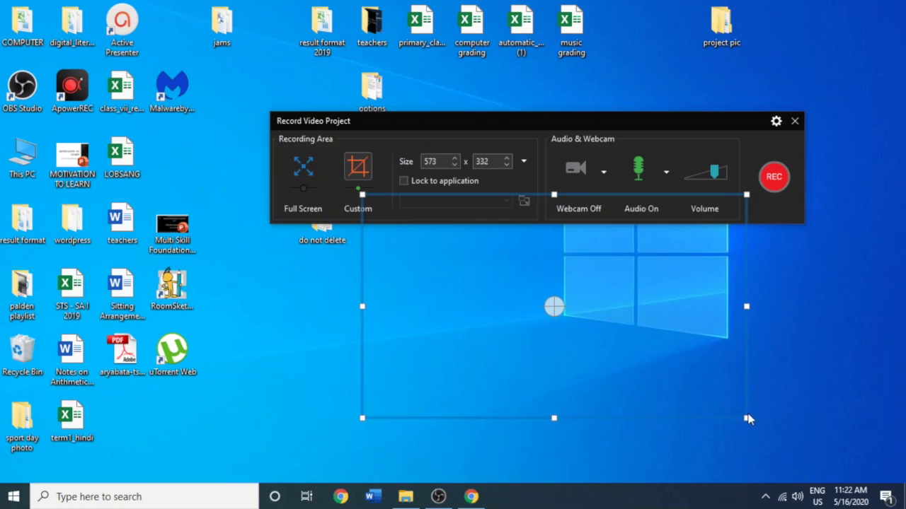
{"action": "left_click_drag", "start_coordinate": [746, 417], "coordinate": [762, 436]}
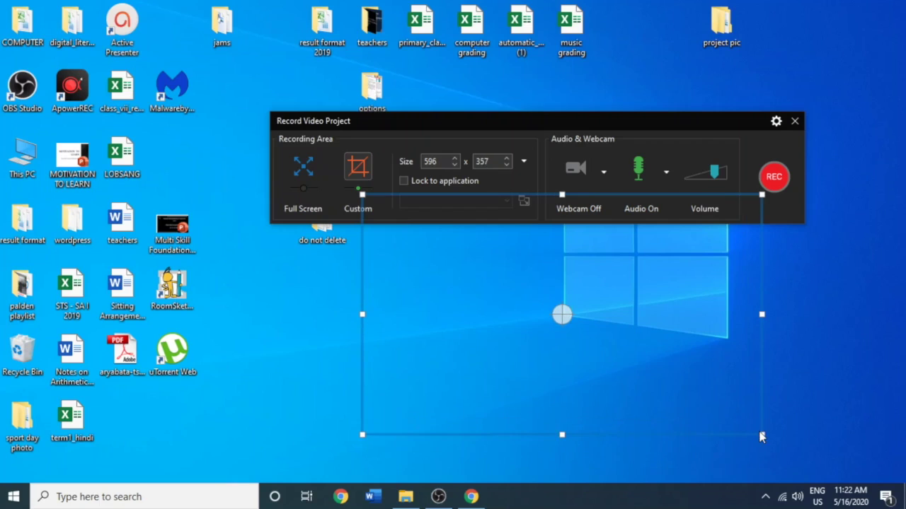
{"action": "left_click", "coordinate": [301, 166]}
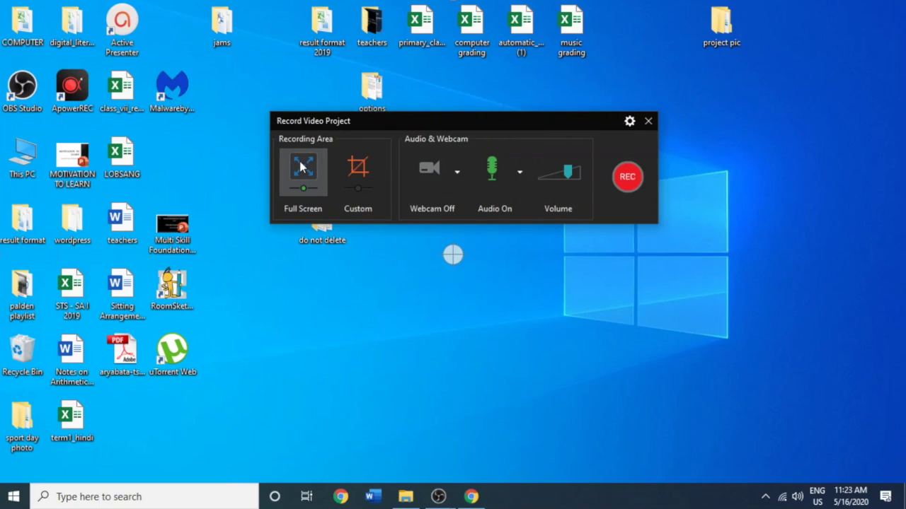
Step: Select Logitech Webcam 120 as the webcam device for the recording
{"action": "left_click", "coordinate": [457, 173]}
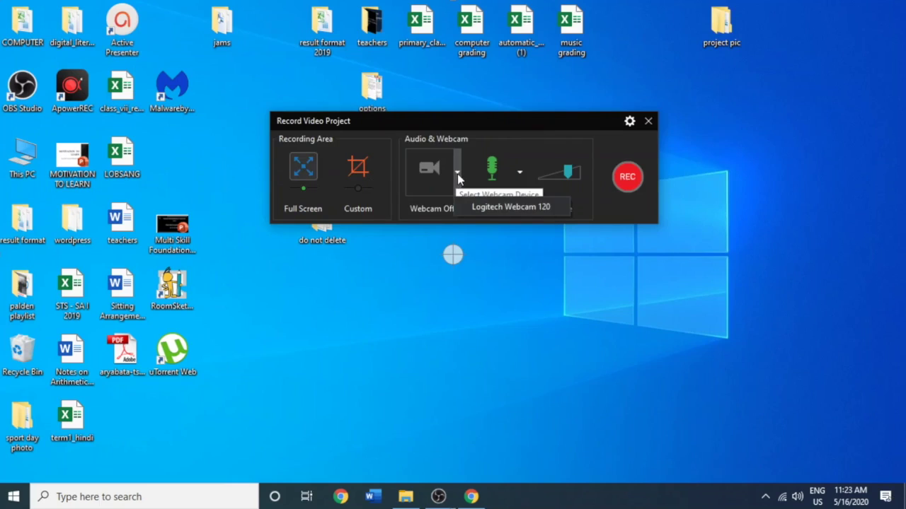
{"action": "left_click", "coordinate": [477, 209]}
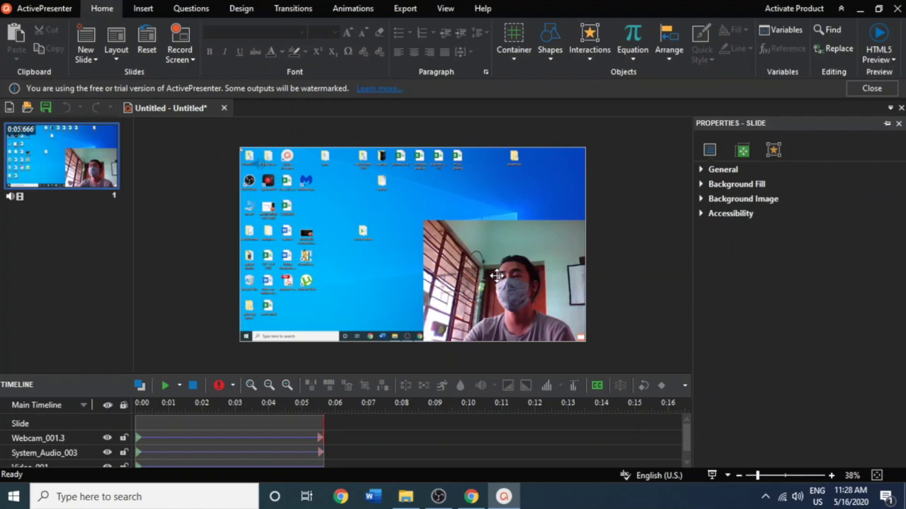
Step: Move the webcam video object on the slide from the lower-right corner up toward the upper-right area
{"action": "left_click", "coordinate": [497, 276]}
{"action": "left_click_drag", "start_coordinate": [537, 301], "coordinate": [543, 181]}
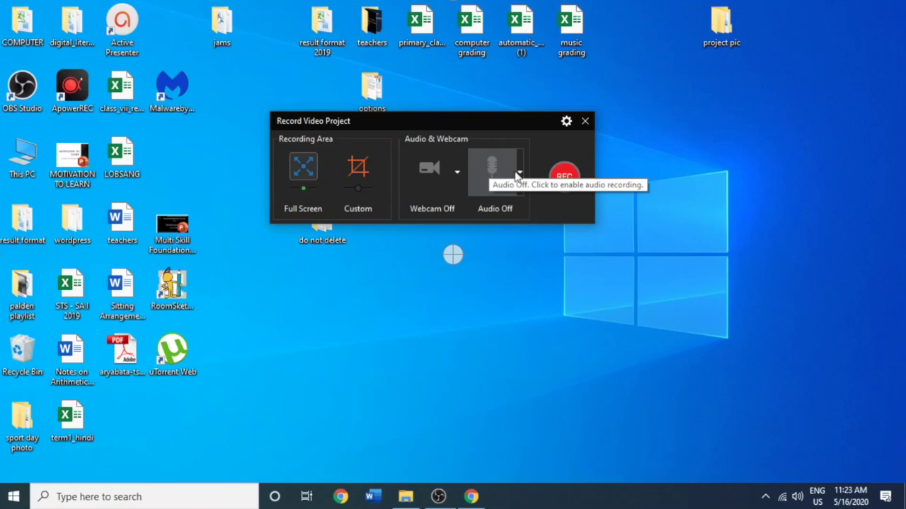
Step: Enable audio recording by choosing an audio source and raise the recording volume slightly
{"action": "left_click", "coordinate": [520, 172]}
{"action": "left_click", "coordinate": [527, 257]}
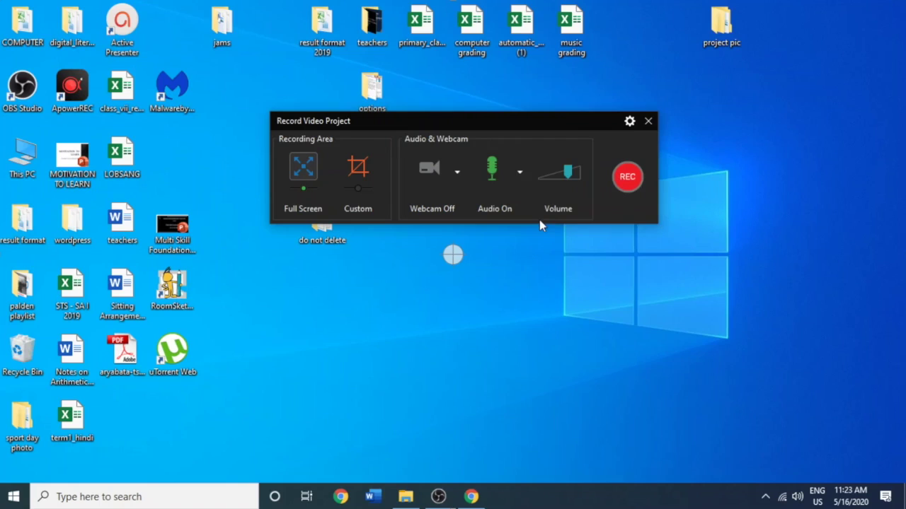
{"action": "left_click_drag", "start_coordinate": [567, 172], "coordinate": [574, 167]}
Step: Show the Recording Toolbar and move it from the desktop's corner to below the Record Video Project window
{"action": "left_click", "coordinate": [629, 121]}
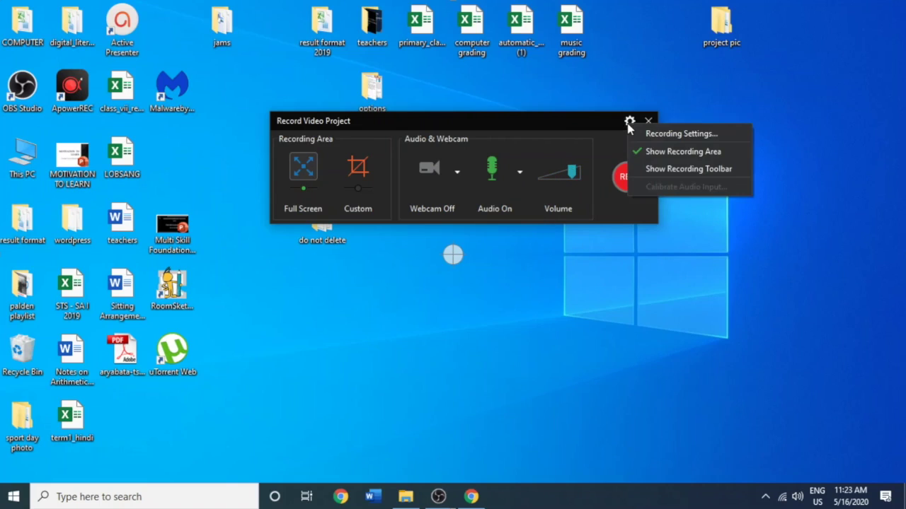
{"action": "left_click", "coordinate": [661, 170]}
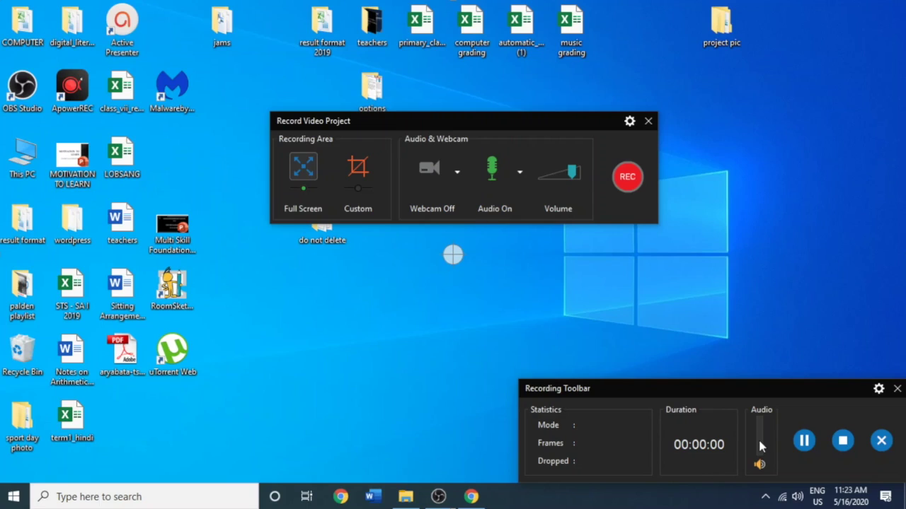
{"action": "mouse_move", "coordinate": [759, 442]}
{"action": "left_click_drag", "start_coordinate": [784, 386], "coordinate": [671, 305]}
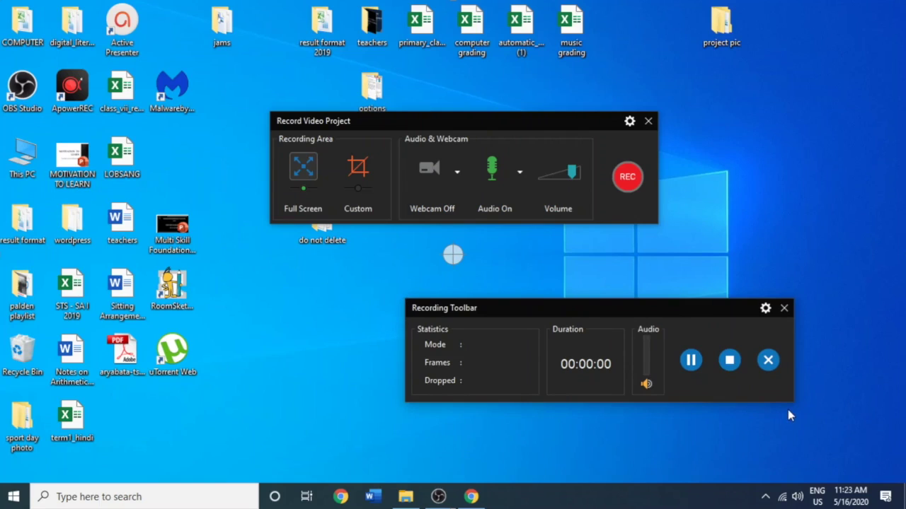
Step: Show the webcam section in the Recording Toolbar
{"action": "left_click", "coordinate": [765, 309]}
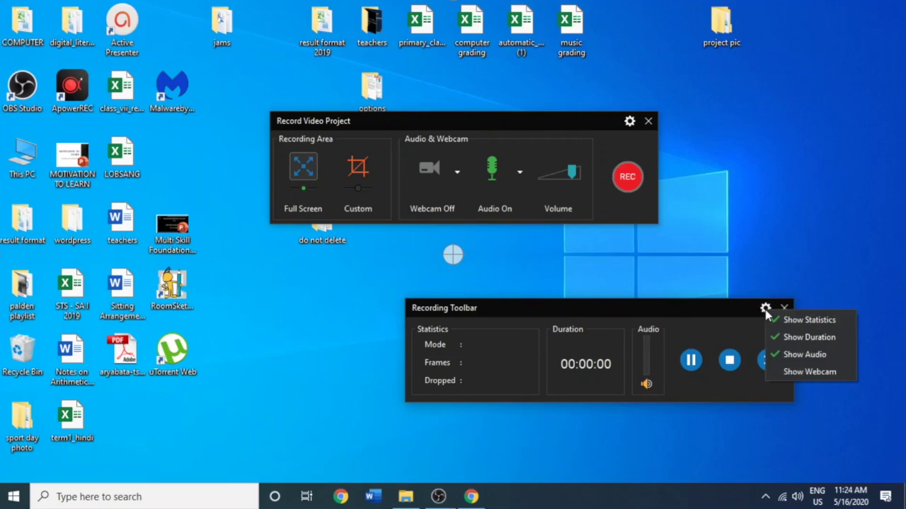
{"action": "left_click", "coordinate": [779, 370]}
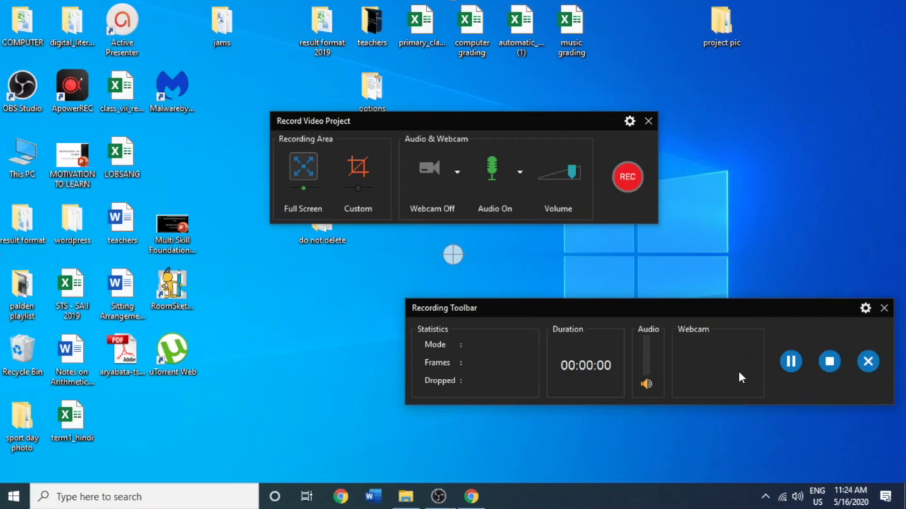
Step: Hide the duration, audio, statistics and webcam sections of the Recording Toolbar
{"action": "left_click", "coordinate": [866, 310]}
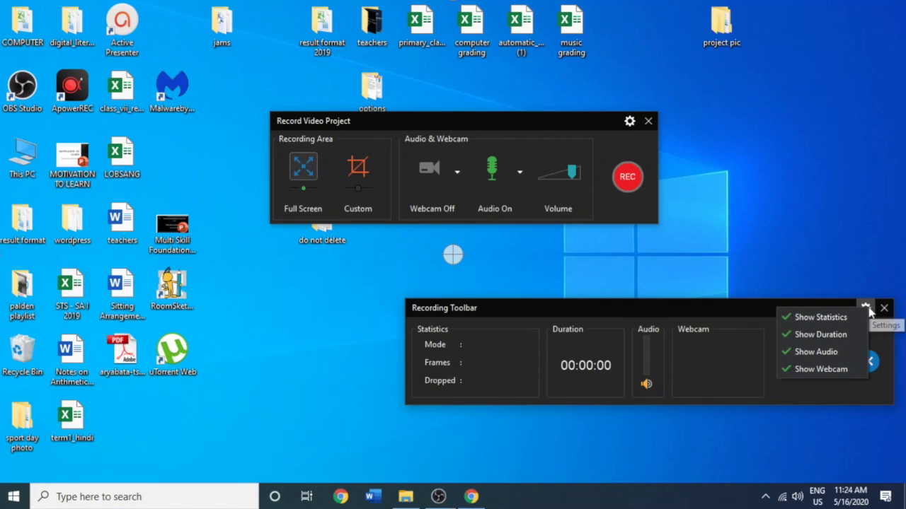
{"action": "left_click", "coordinate": [833, 334]}
{"action": "left_click", "coordinate": [781, 310]}
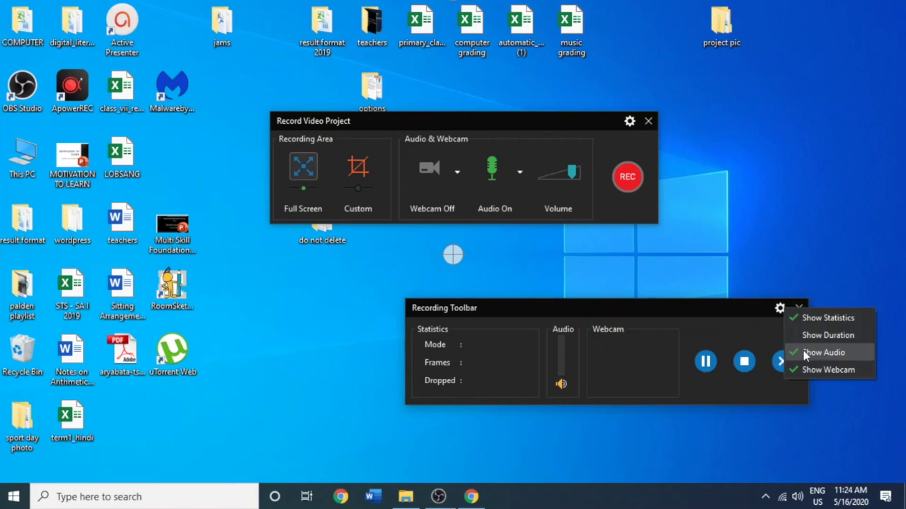
{"action": "left_click", "coordinate": [803, 353]}
{"action": "left_click", "coordinate": [740, 310]}
{"action": "left_click", "coordinate": [753, 322]}
{"action": "left_click", "coordinate": [603, 308]}
{"action": "left_click", "coordinate": [635, 370]}
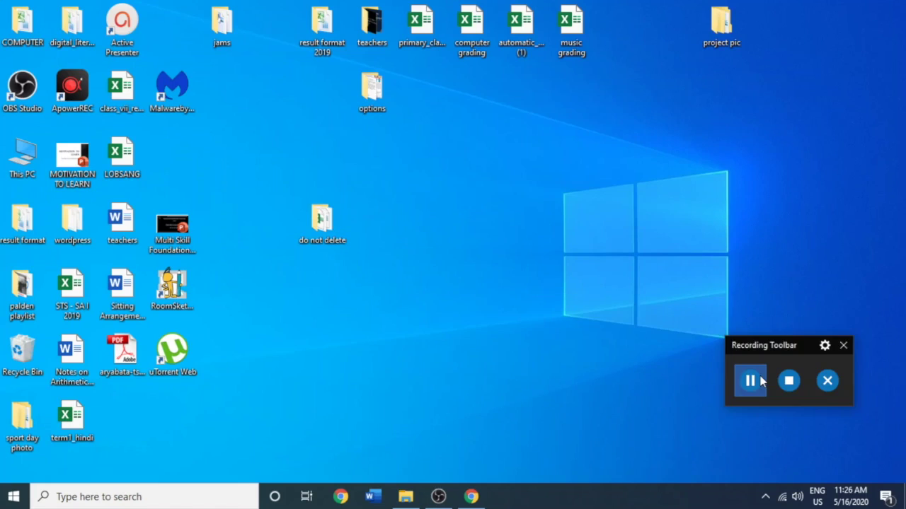
Step: Pause the running screen recording and stop it
{"action": "left_click", "coordinate": [756, 380]}
{"action": "left_click", "coordinate": [788, 381]}
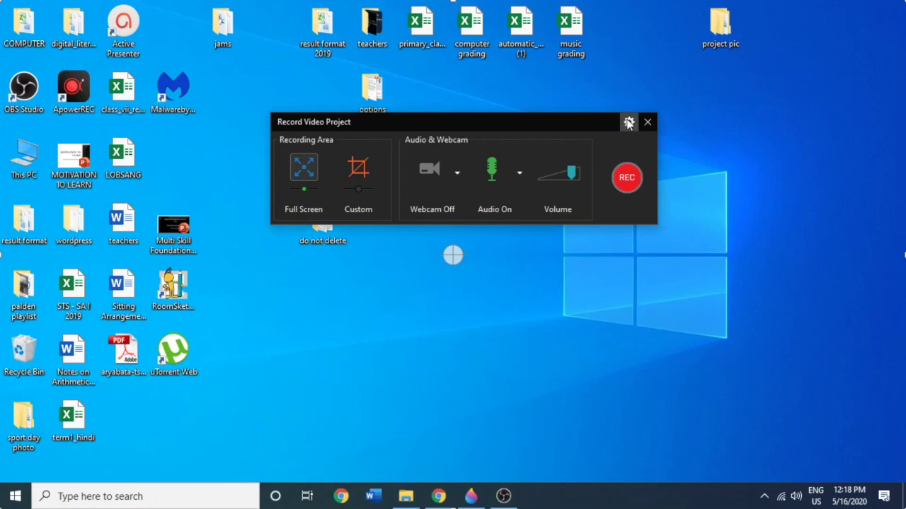
Step: Review the audio and video, cursor, annotation and hotkey options in the video recording settings and save them
{"action": "left_click", "coordinate": [628, 123]}
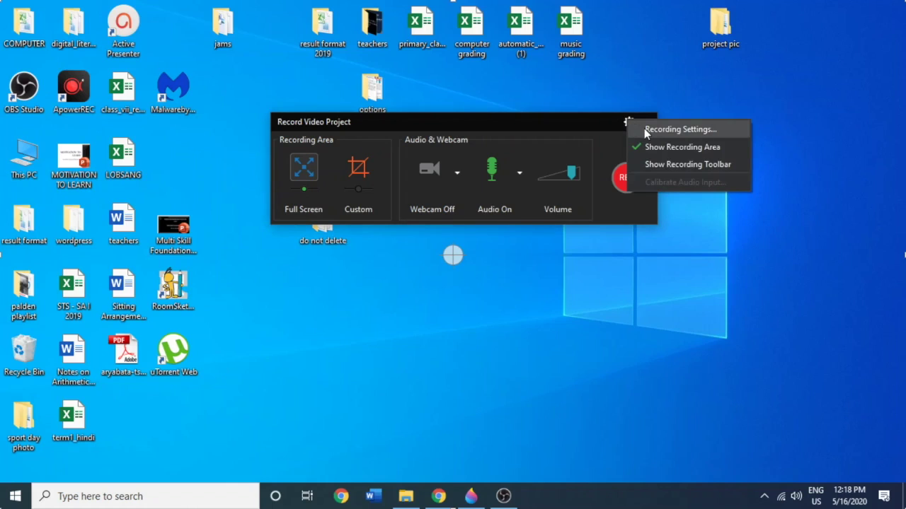
{"action": "left_click", "coordinate": [643, 129]}
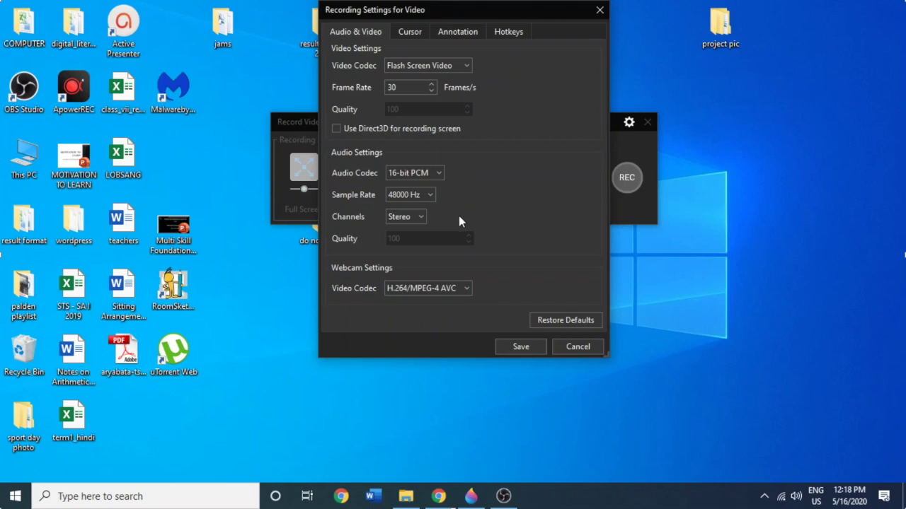
{"action": "left_click", "coordinate": [410, 33]}
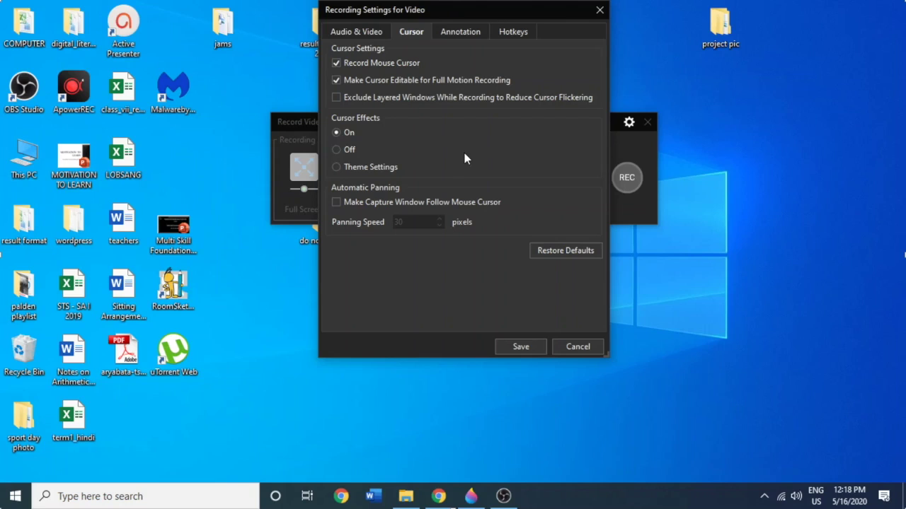
{"action": "left_click", "coordinate": [465, 29]}
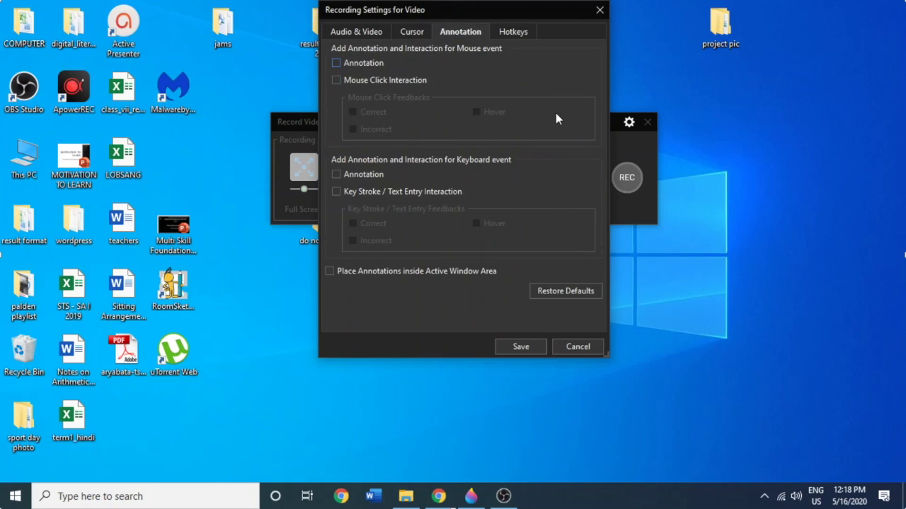
{"action": "left_click", "coordinate": [520, 31]}
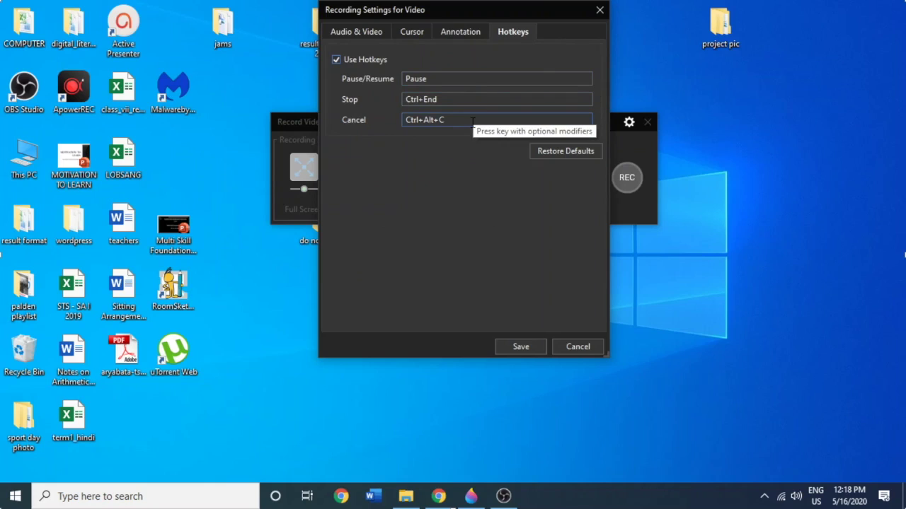
{"action": "left_click", "coordinate": [534, 346]}
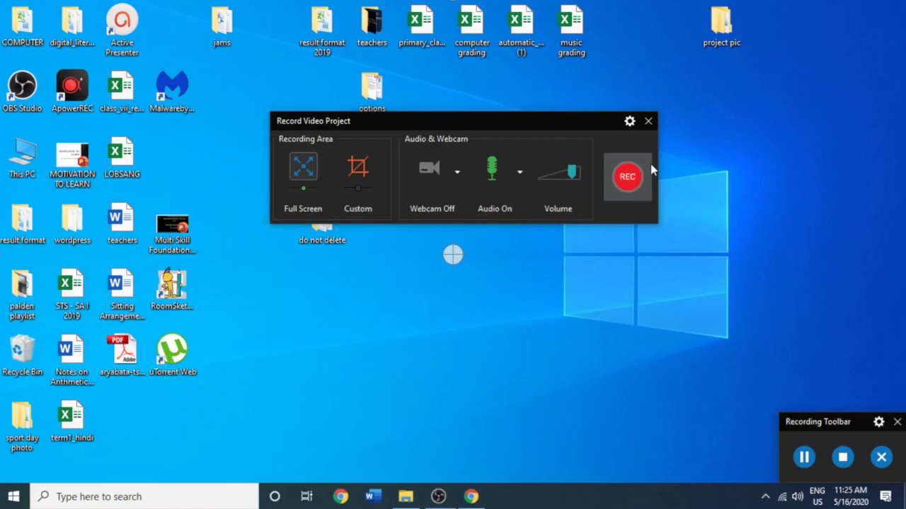
Step: Start the full-screen recording and bring up the Recording Toolbar from the system tray over the Paint 3D window
{"action": "left_click", "coordinate": [650, 164]}
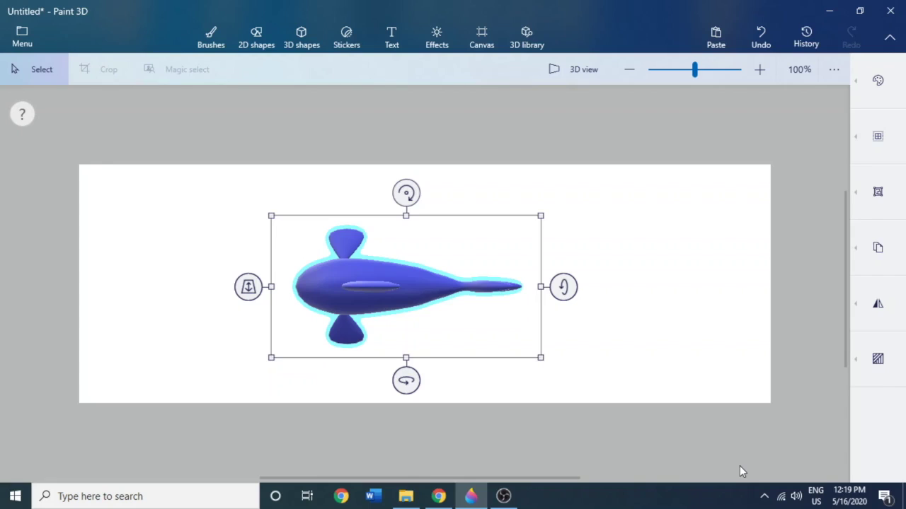
{"action": "left_click", "coordinate": [763, 497]}
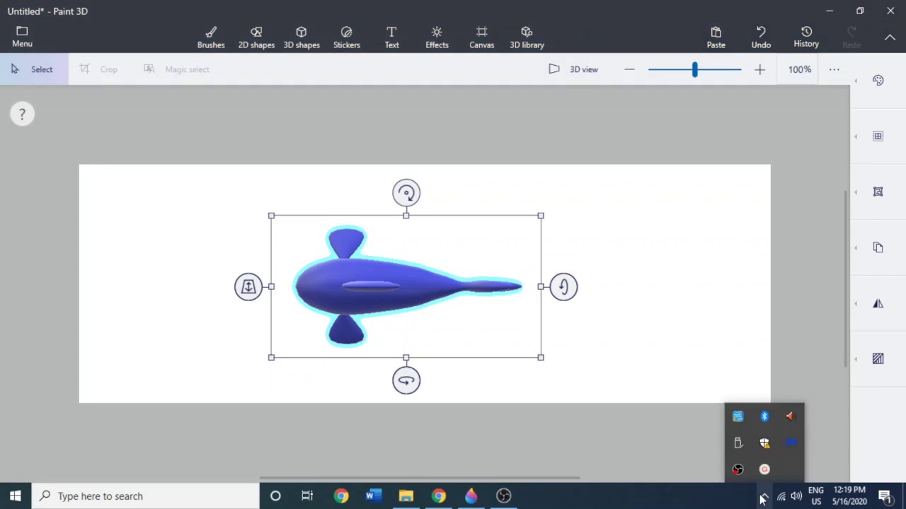
{"action": "left_click", "coordinate": [763, 471]}
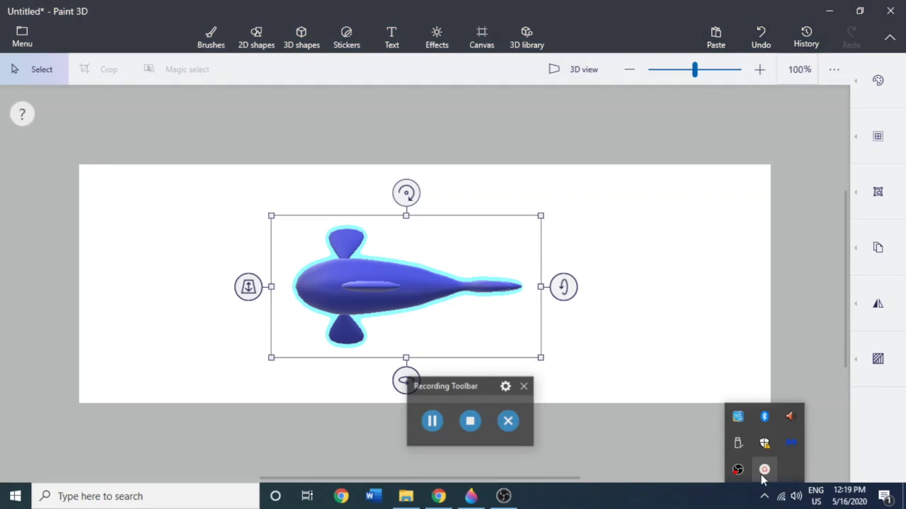